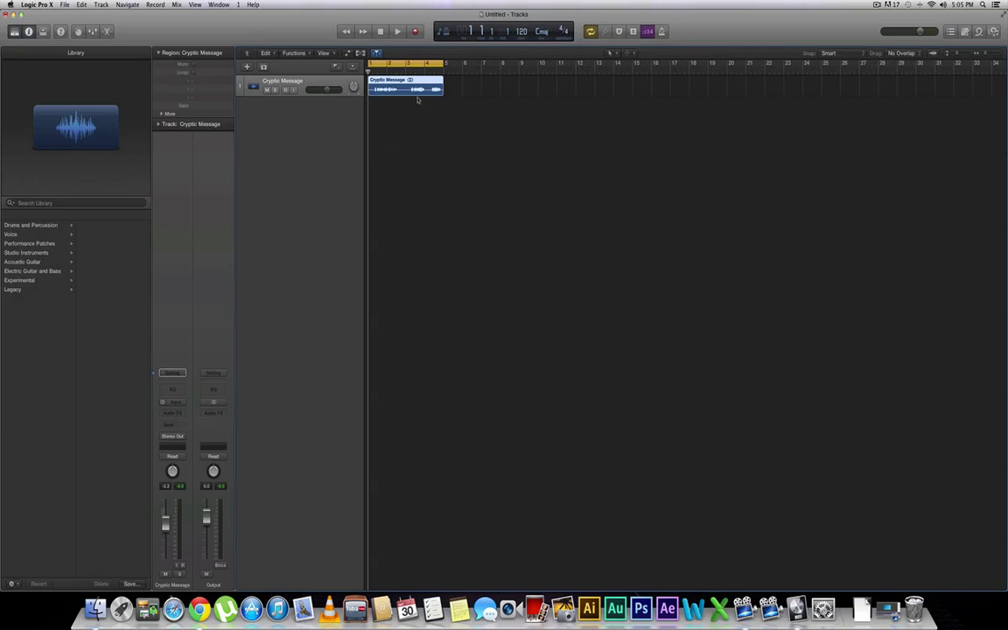
Select then deselect the Cryptic Message region, then play, stop and replay the vocal from the start
click(397, 117)
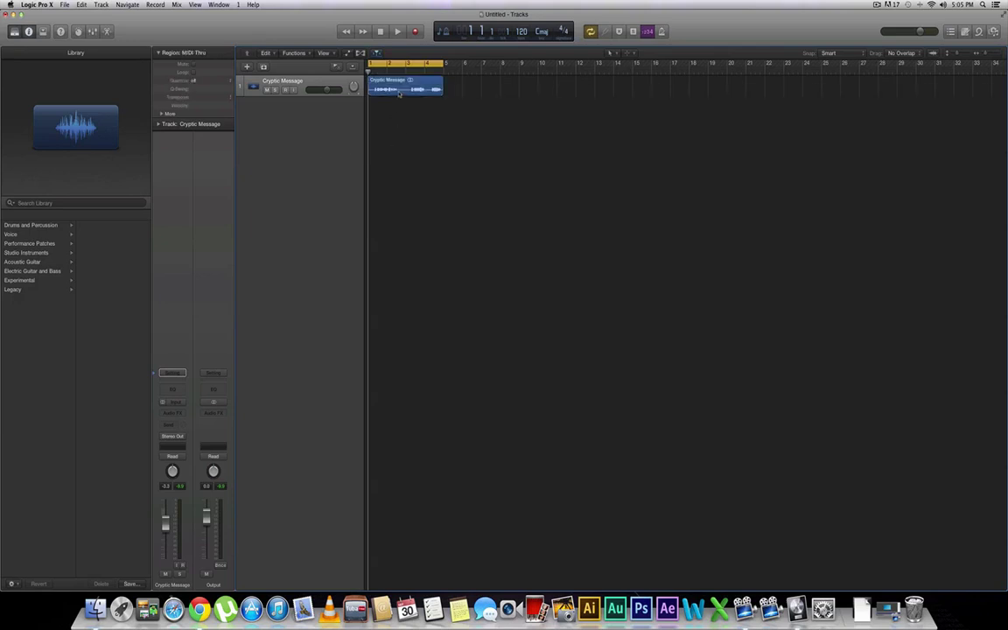
click(400, 94)
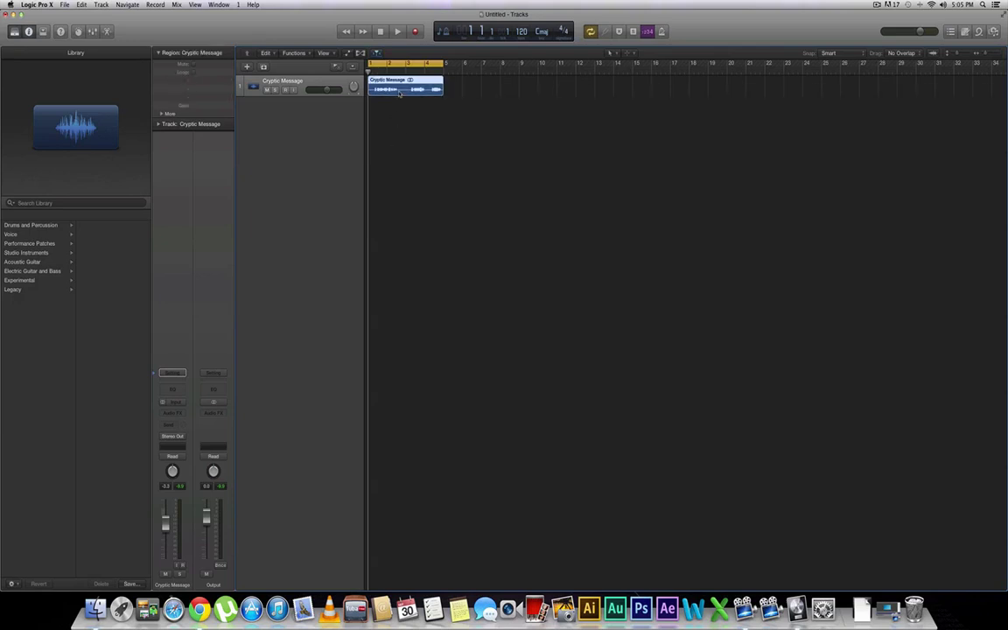
click(384, 139)
key(space)
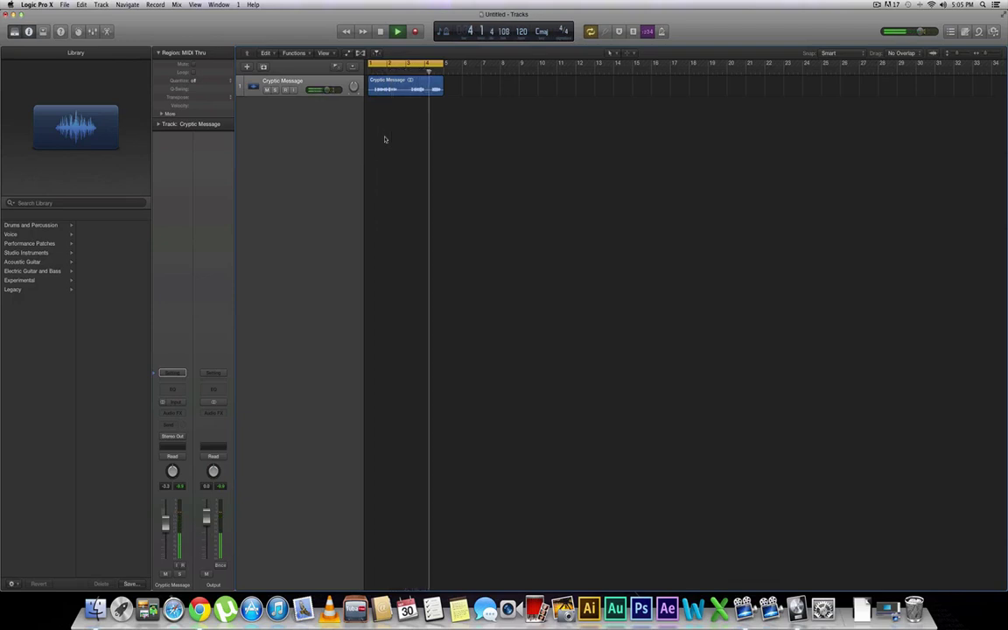
key(space)
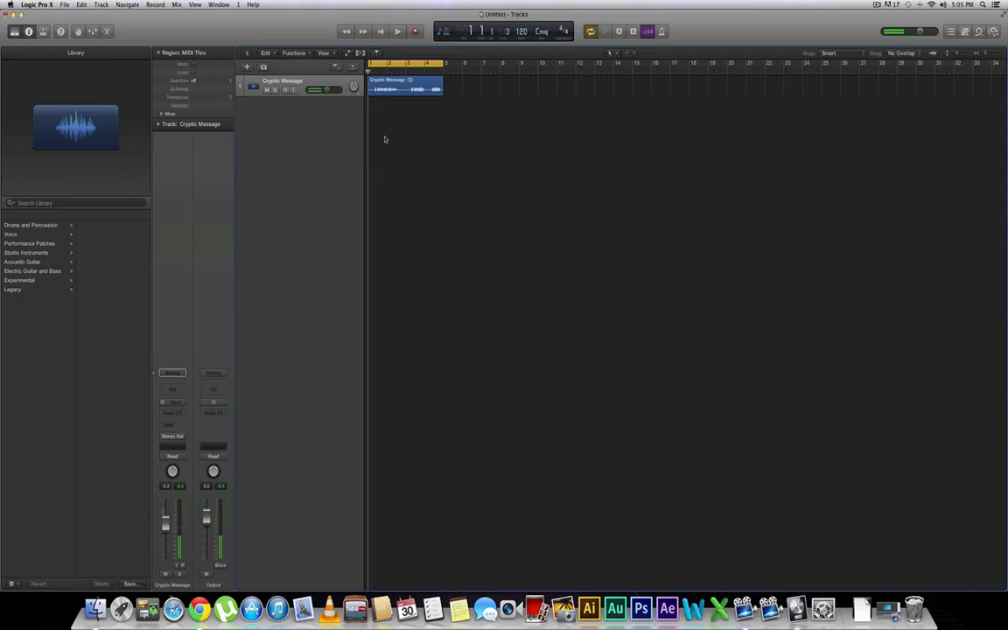
key(space)
Create one new Software Instrument track and bring up its instrument slot's plug-in list
click(247, 67)
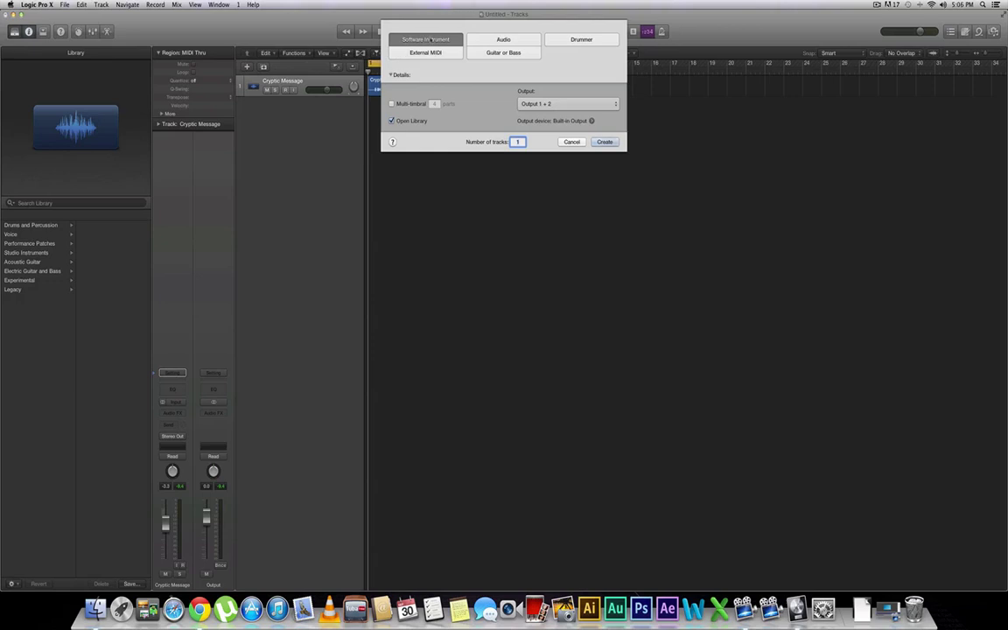
click(604, 141)
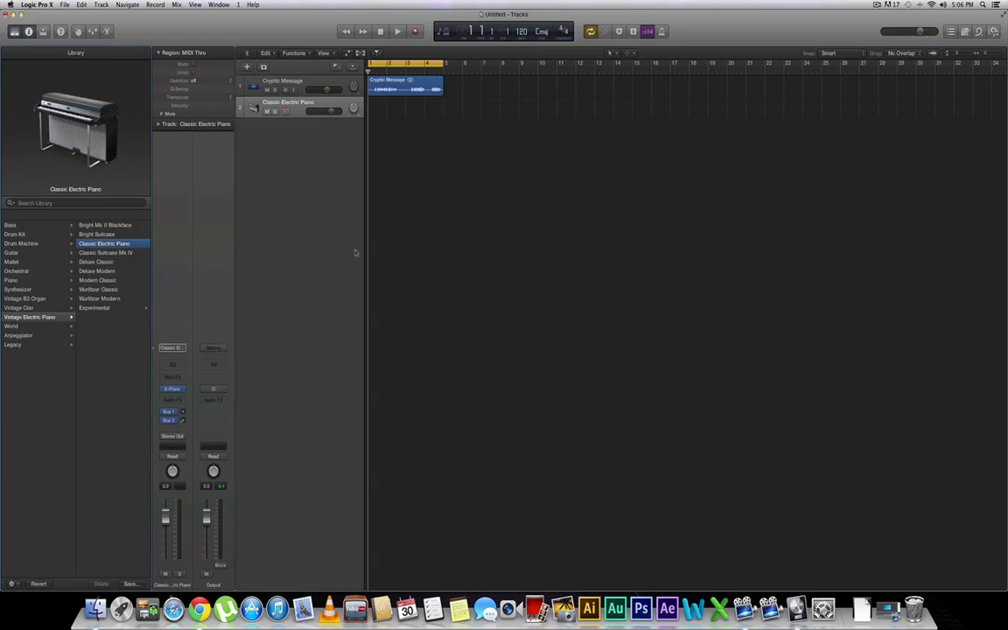
mouse_move(173, 391)
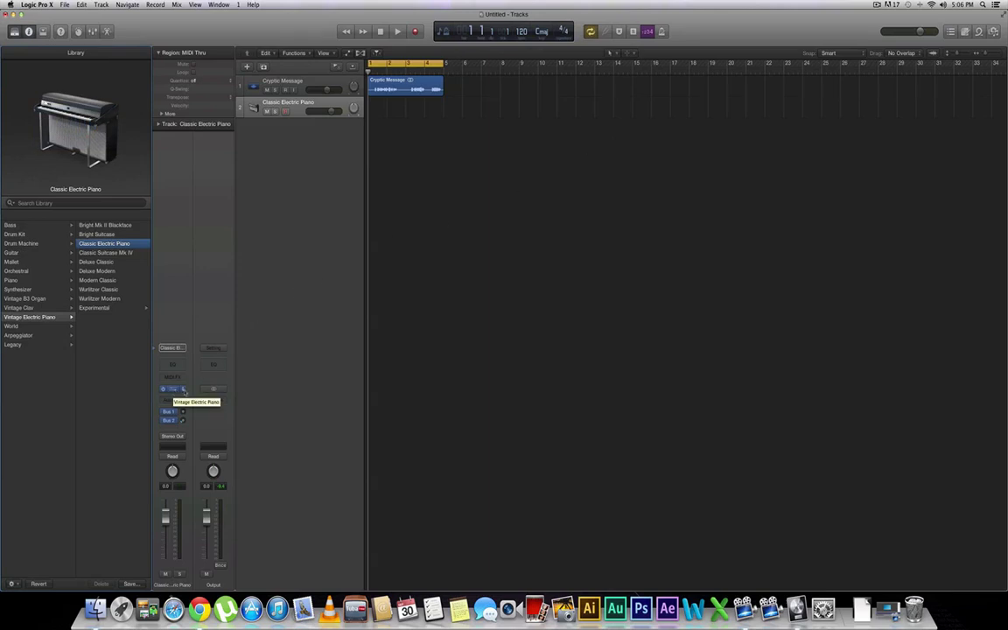
click(173, 391)
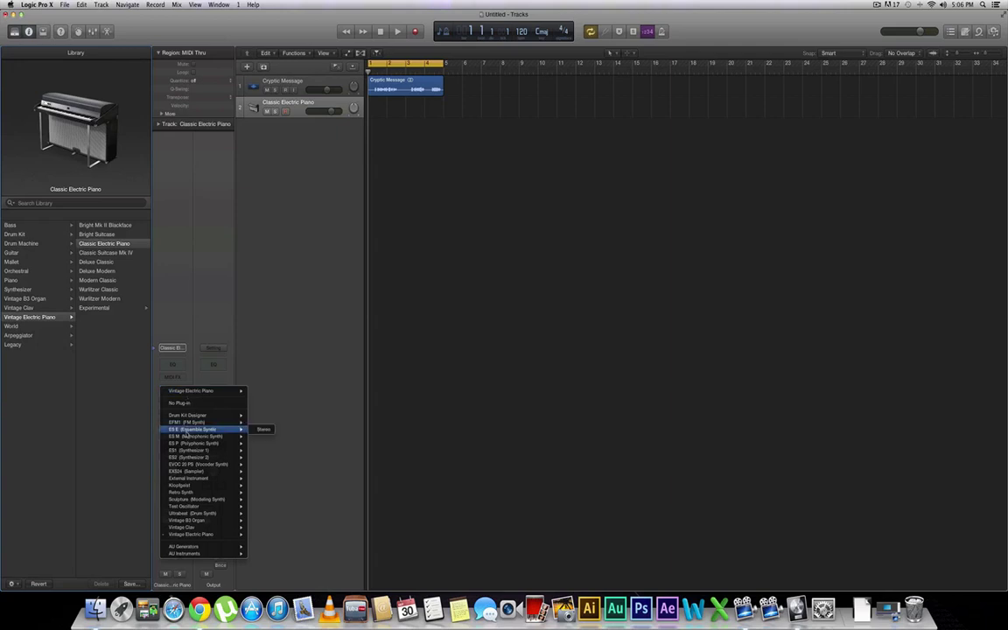
mouse_move(191, 464)
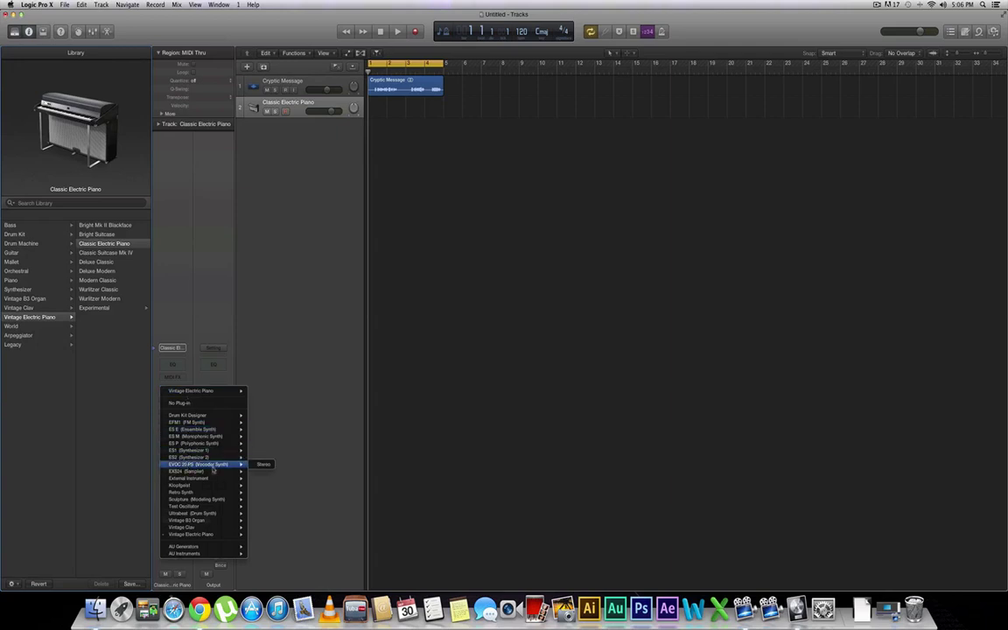
Load EVOC 20 PS in stereo and set its side chain to Audio 1 - Cryptic Message
click(263, 464)
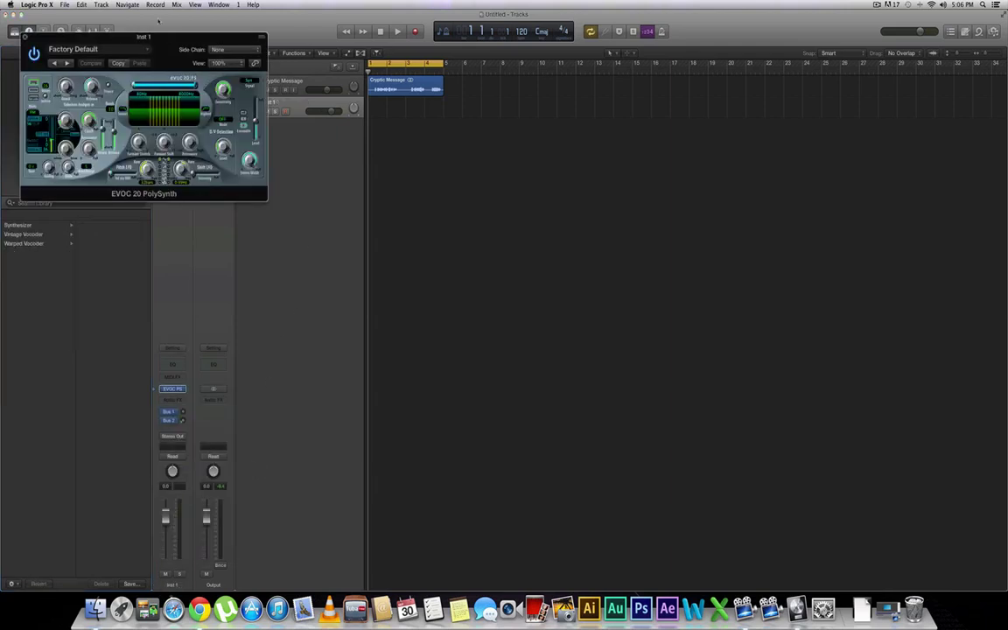
drag(159, 37, 375, 124)
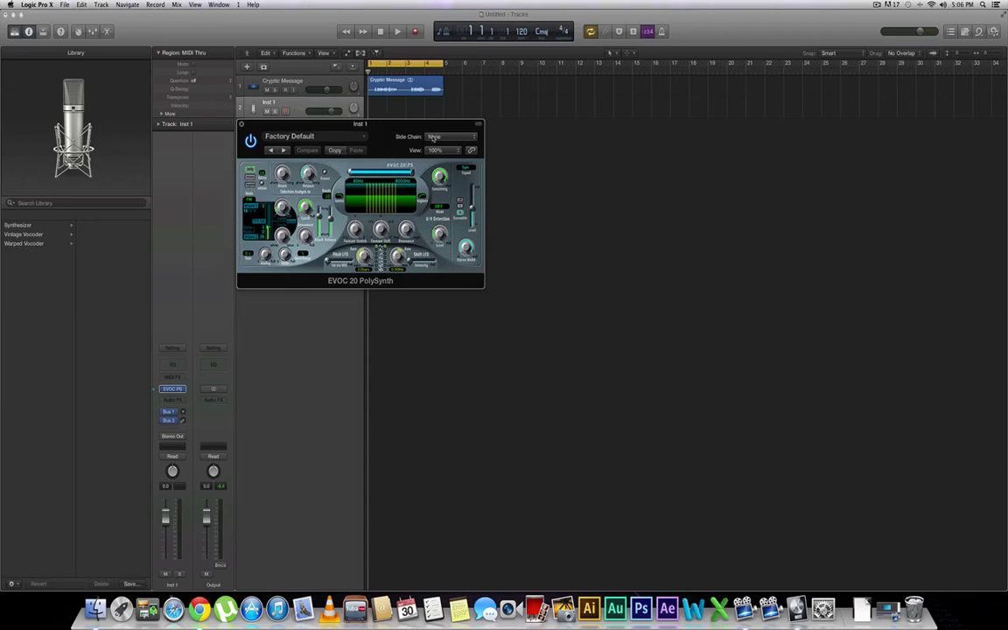
click(442, 138)
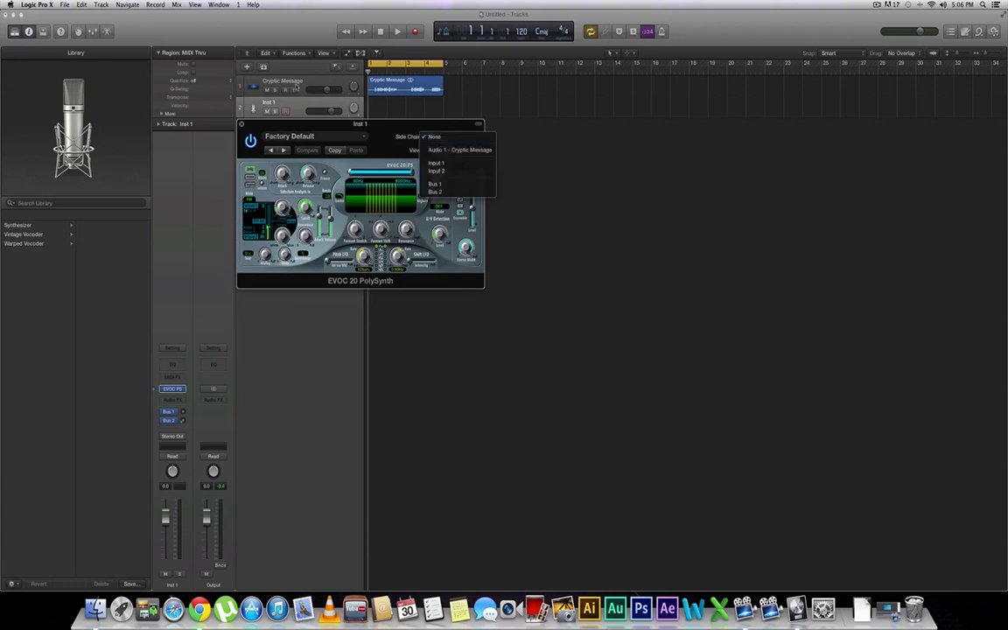
click(452, 151)
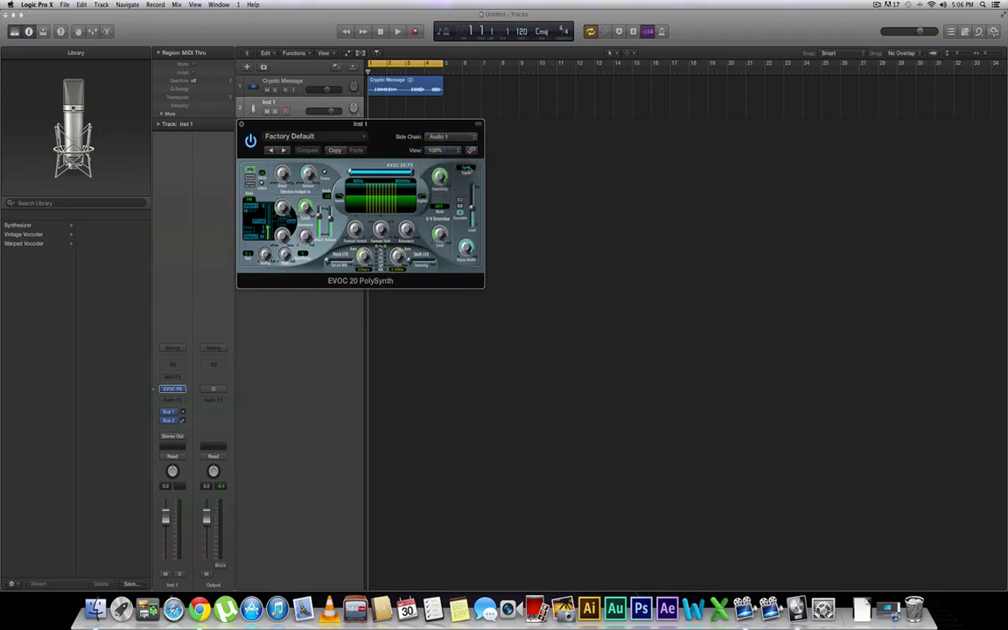
Step through the vocoder presets until Dish Bass is loaded
click(284, 151)
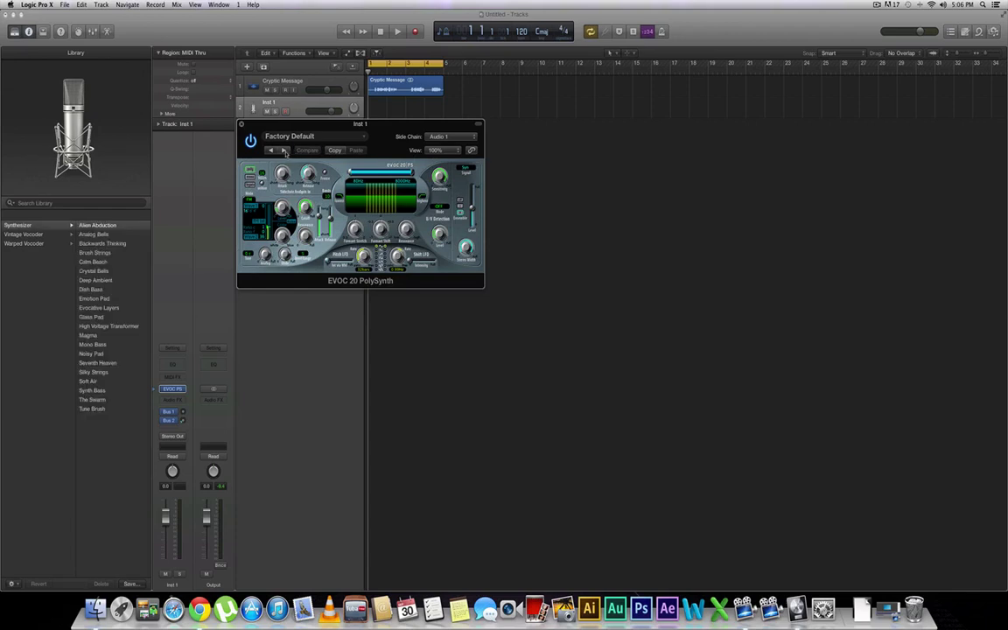
click(285, 151)
click(285, 151)
click(285, 151)
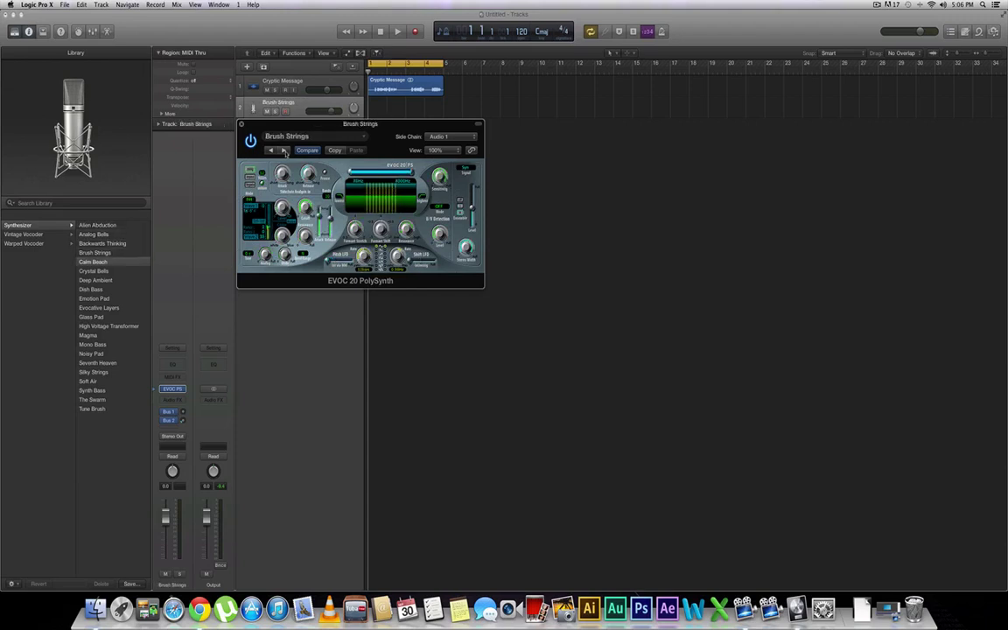
click(284, 152)
click(284, 151)
click(285, 151)
click(284, 152)
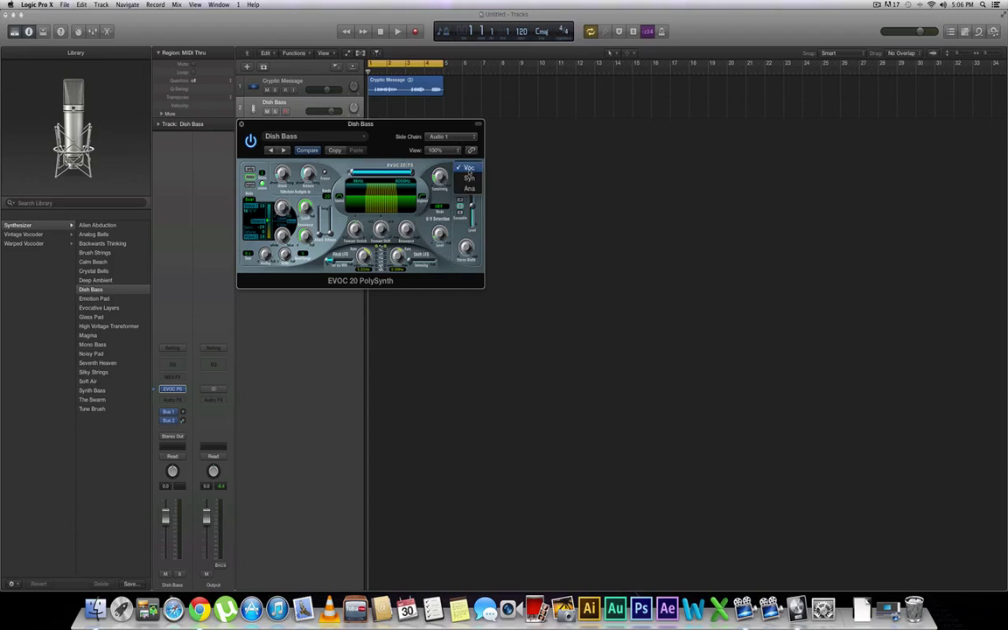
Set the vocoder signal to Voc and move the plug-in window further right
click(468, 172)
click(469, 168)
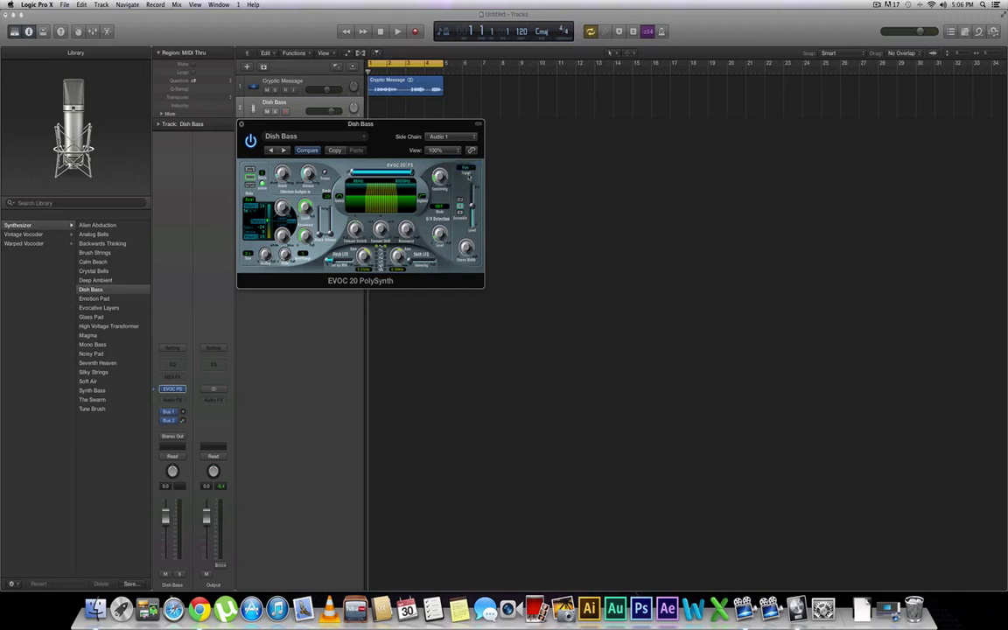
drag(384, 126, 517, 132)
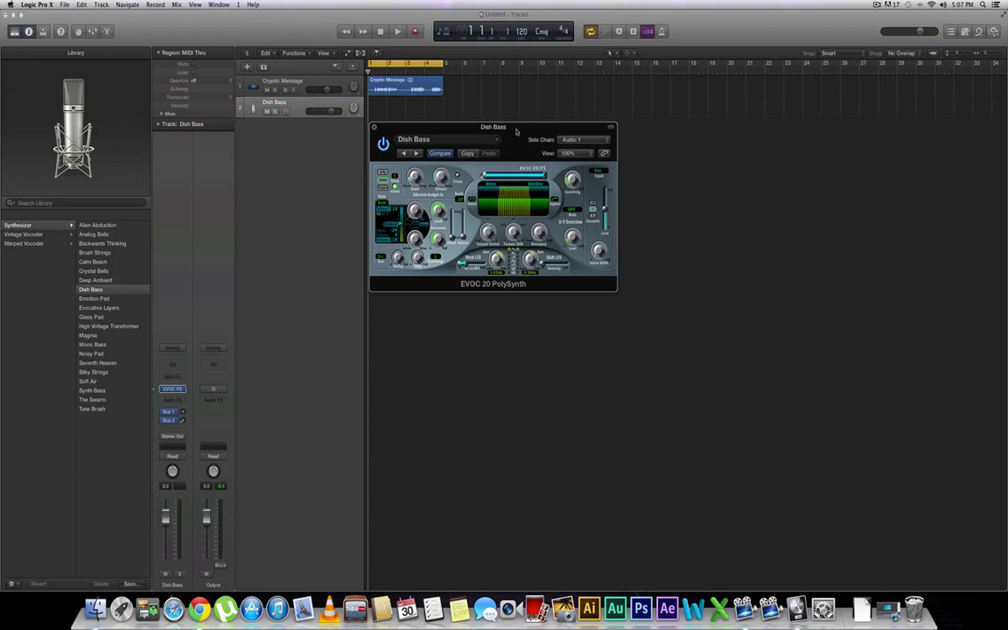
click(288, 99)
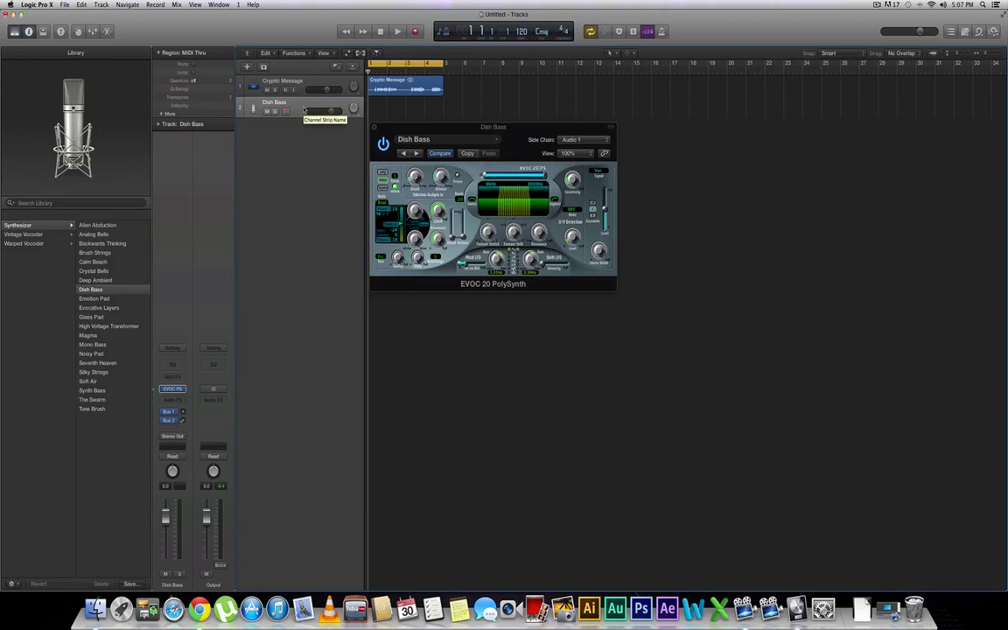
key(space)
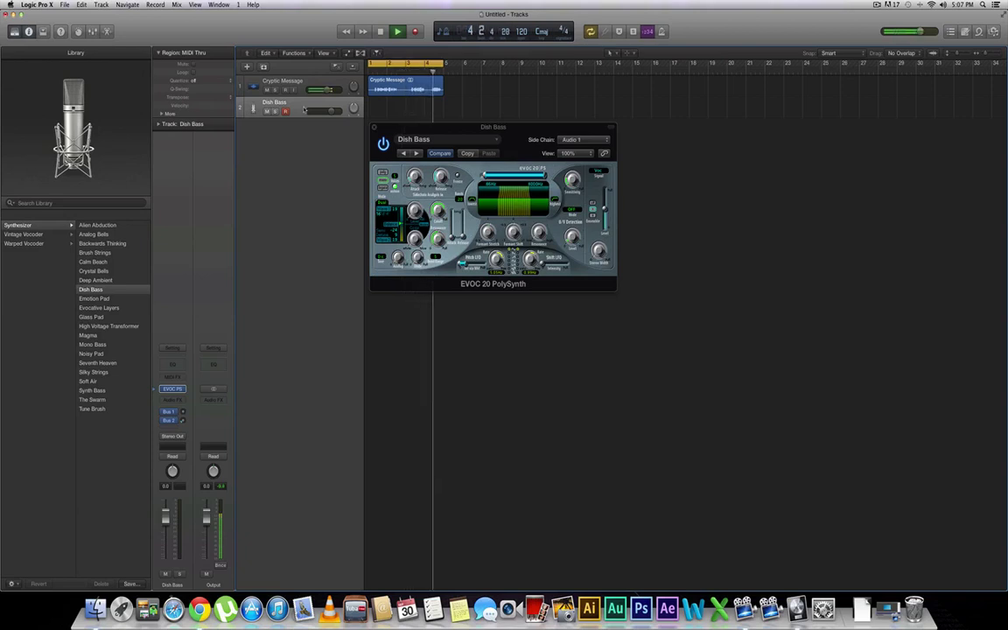
key(space)
key(Return)
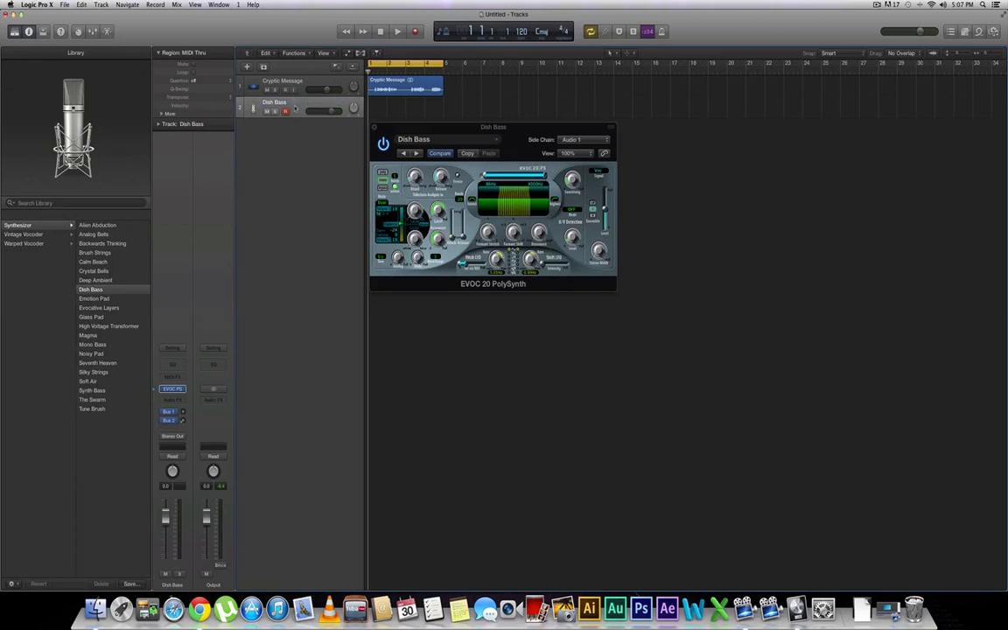
key(space)
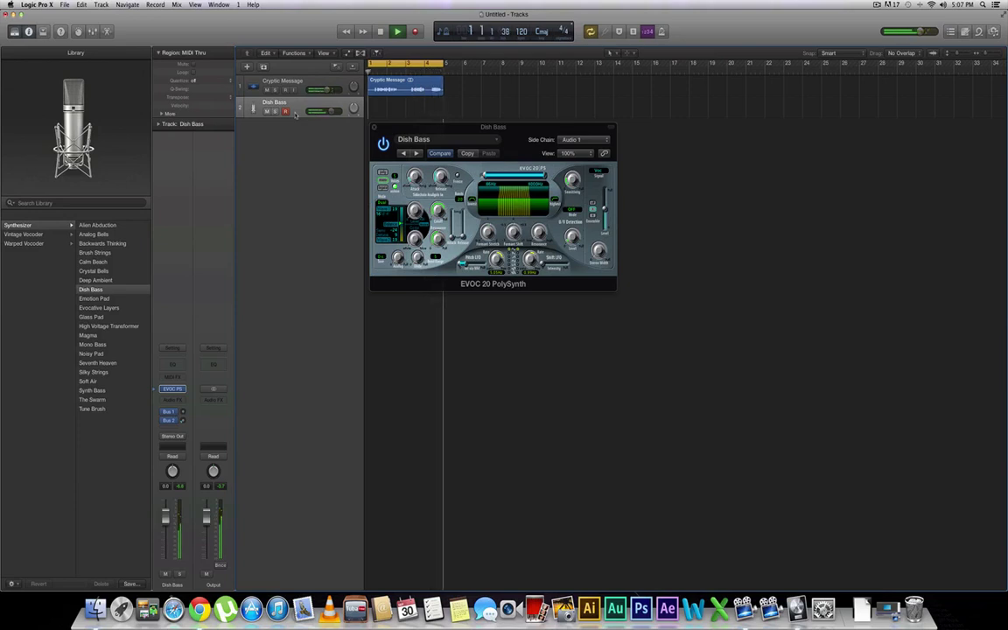
key(space)
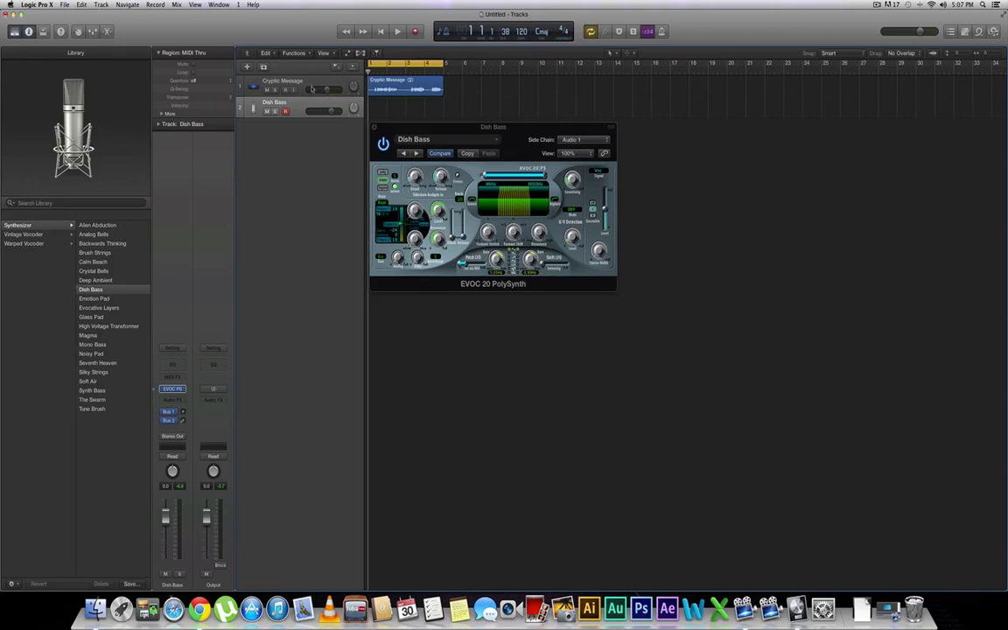
Lower the Cryptic Message track to -5.5 dB, then play and stop the vocoded Dish Bass track
click(326, 93)
drag(325, 92, 306, 93)
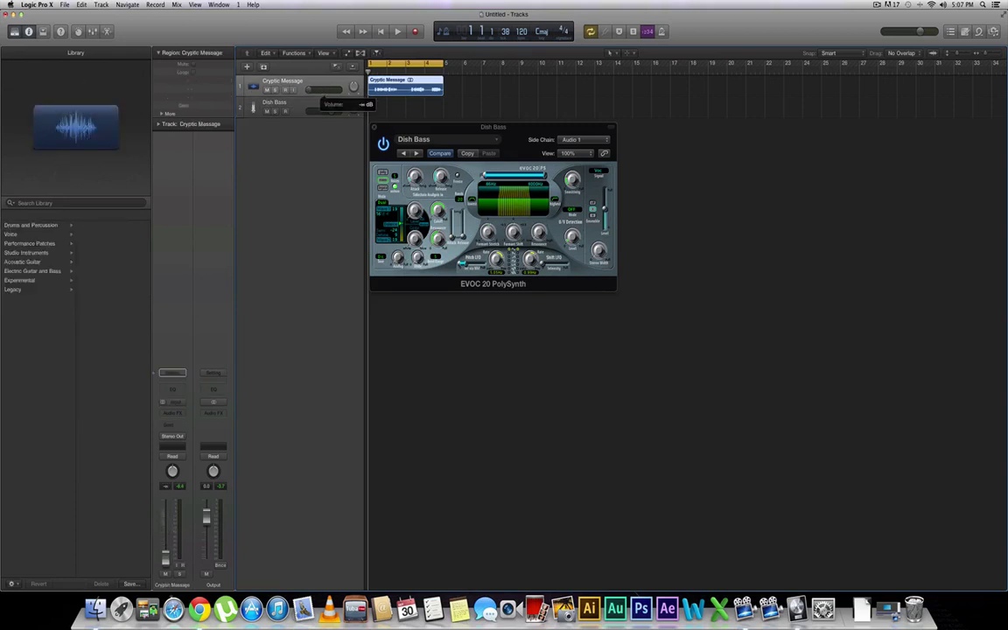
click(293, 111)
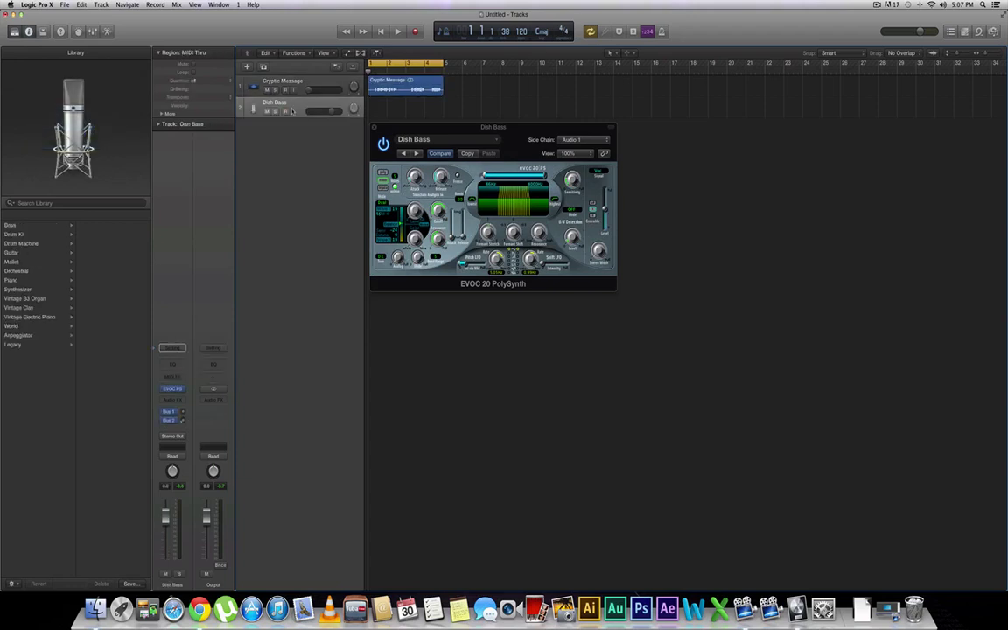
key(space)
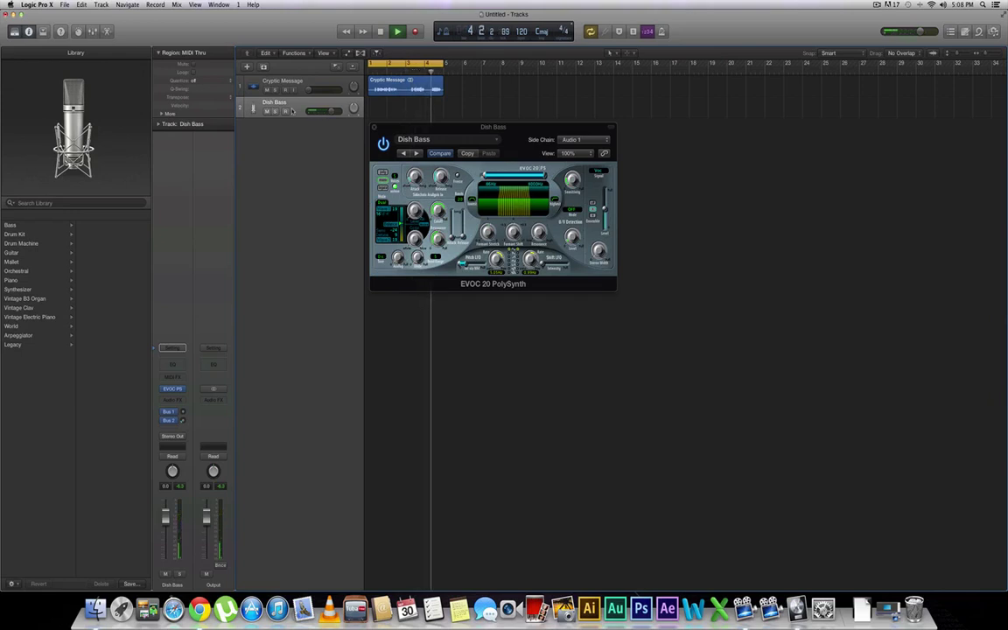
key(space)
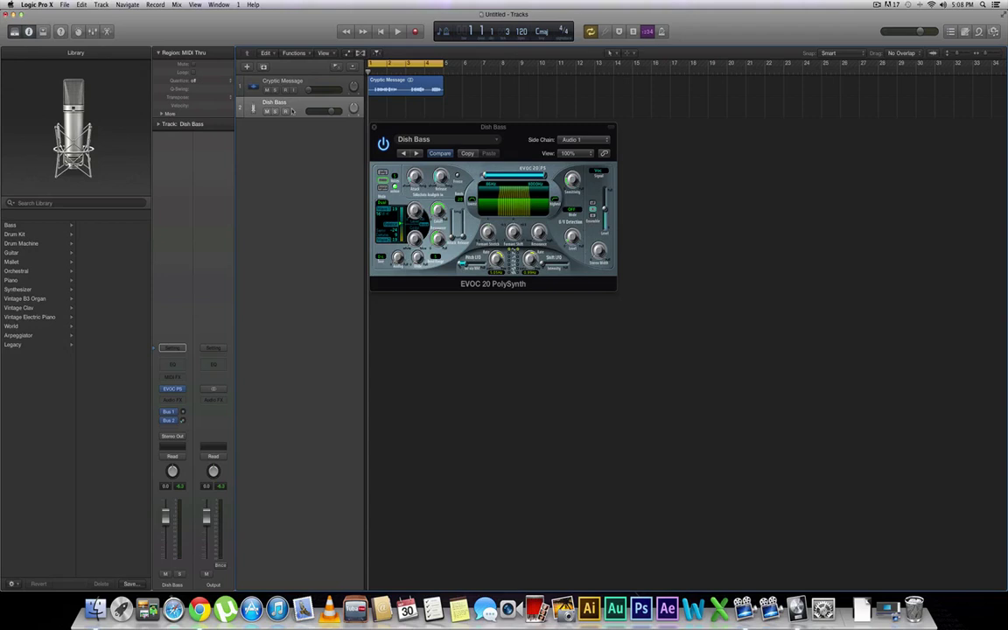
click(426, 86)
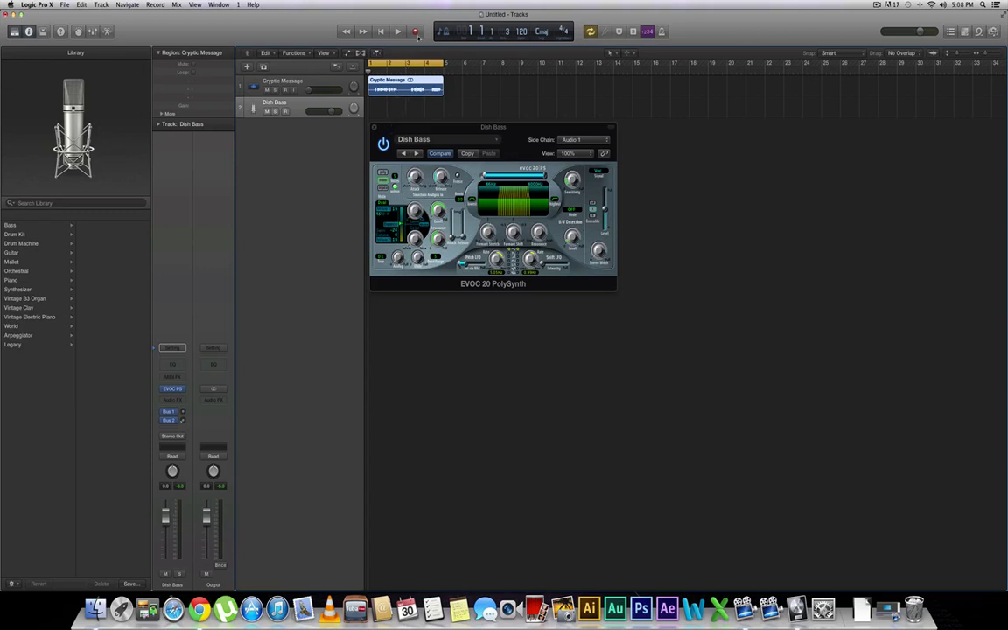
With Cycle off, record a Dish Bass MIDI region ending at bar 5
key(c)
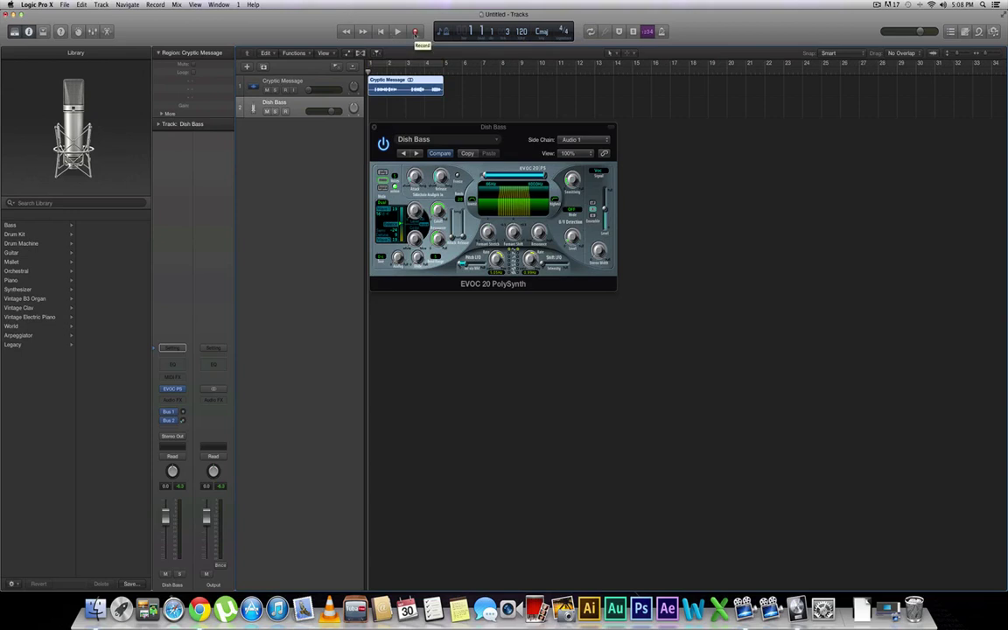
click(416, 32)
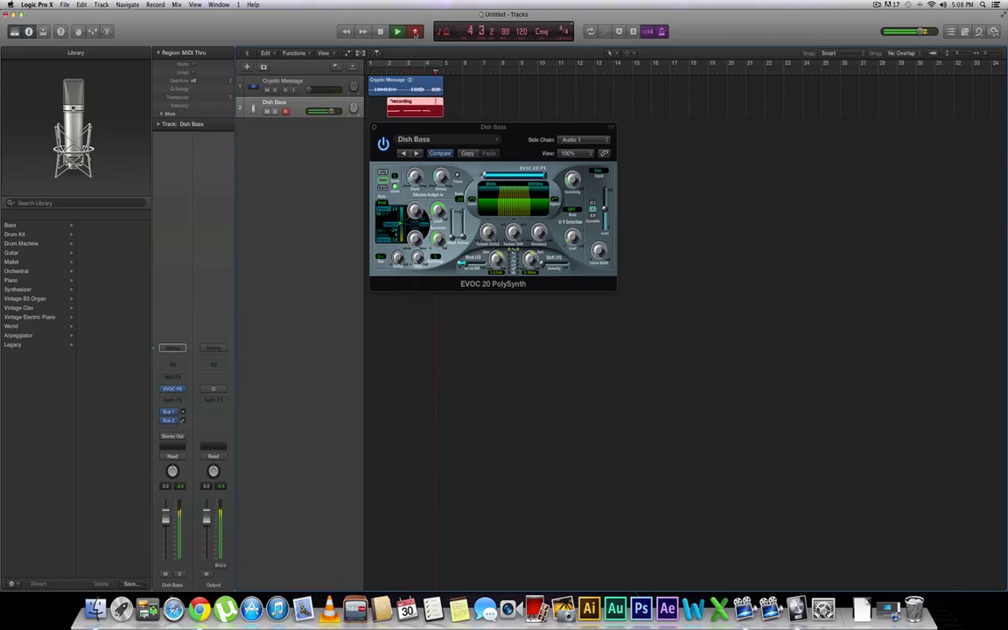
key(space)
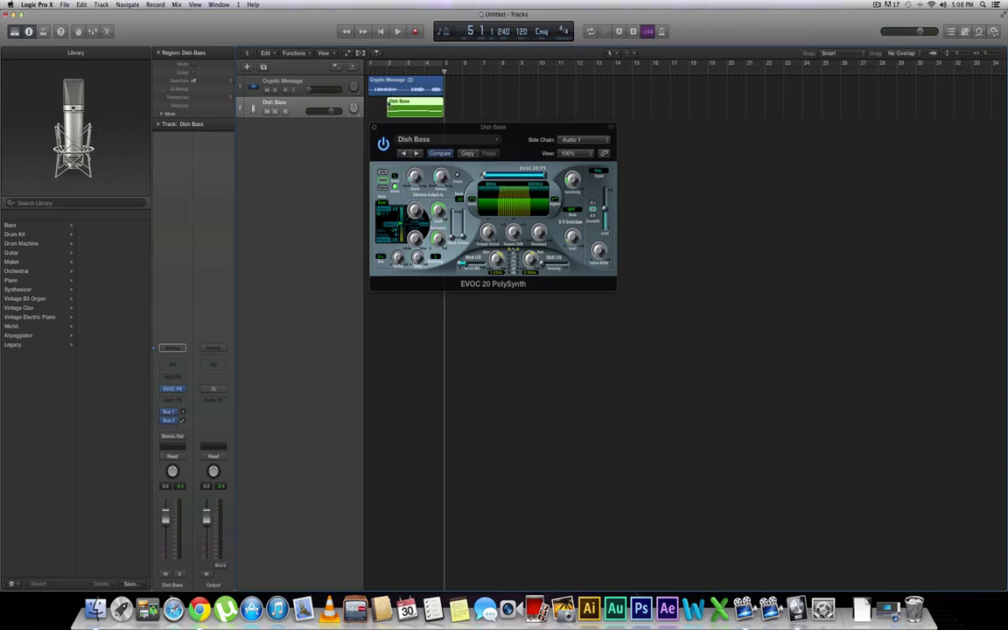
Move the Dish Bass region to bar 1 and extend its first note to 1 1 1
mouse_move(390, 105)
mouse_down()
mouse_move(361, 116)
mouse_move(389, 113)
mouse_up()
double_click(383, 111)
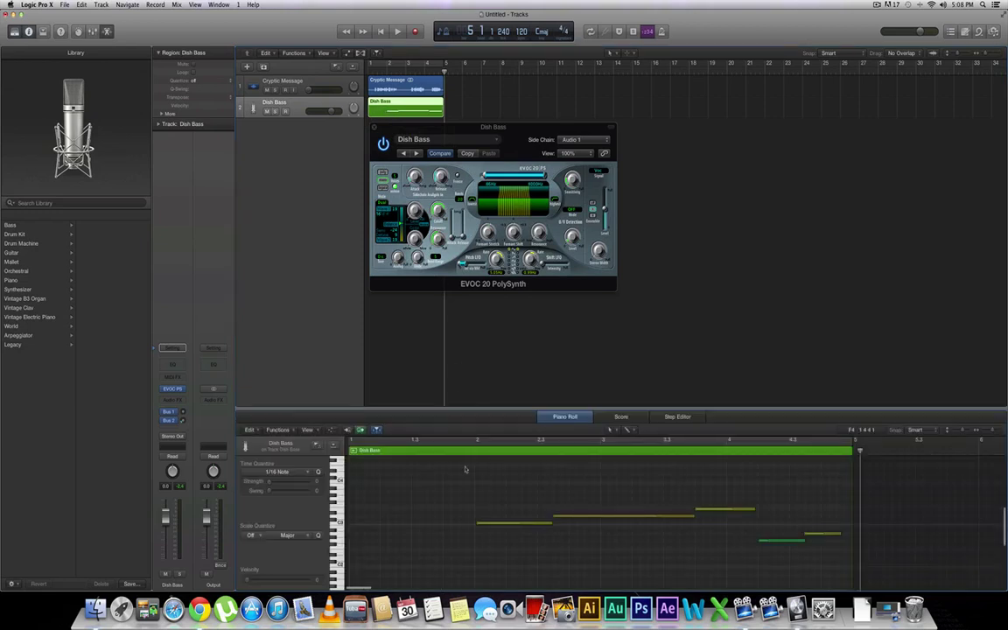
drag(477, 523, 352, 525)
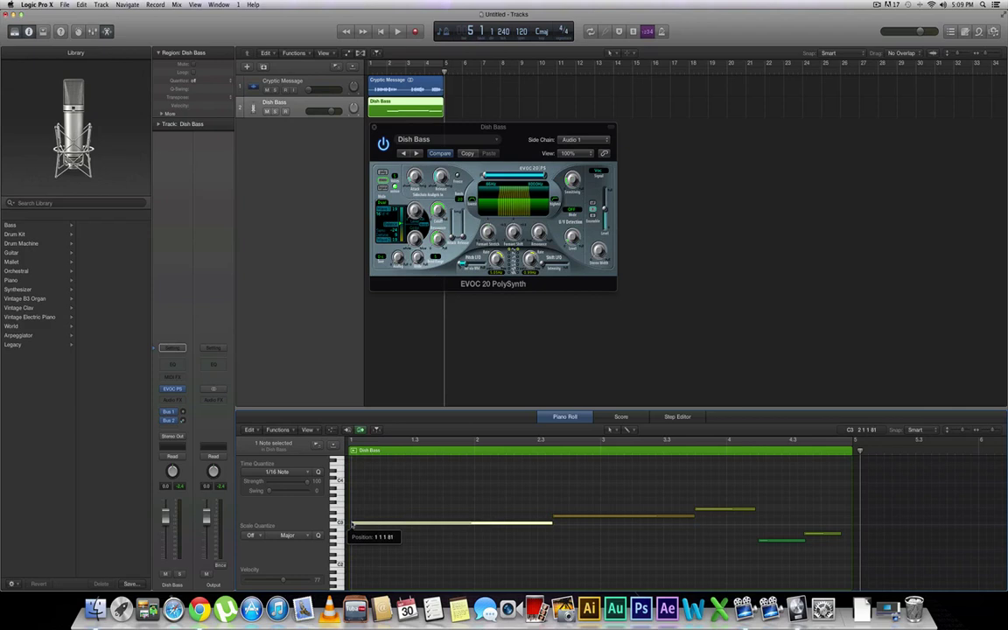
click(515, 383)
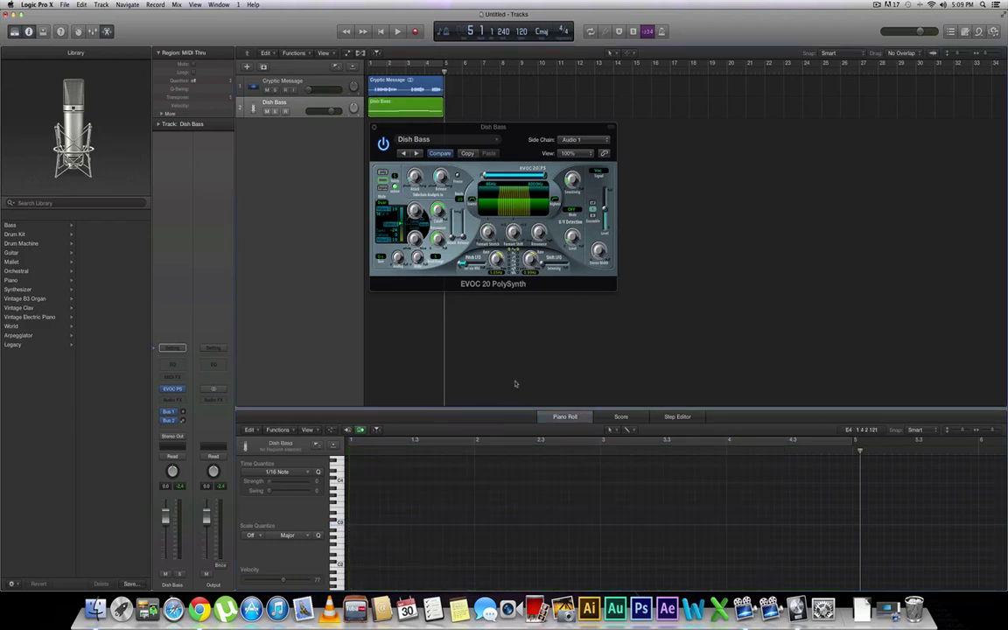
key(space)
key(space)
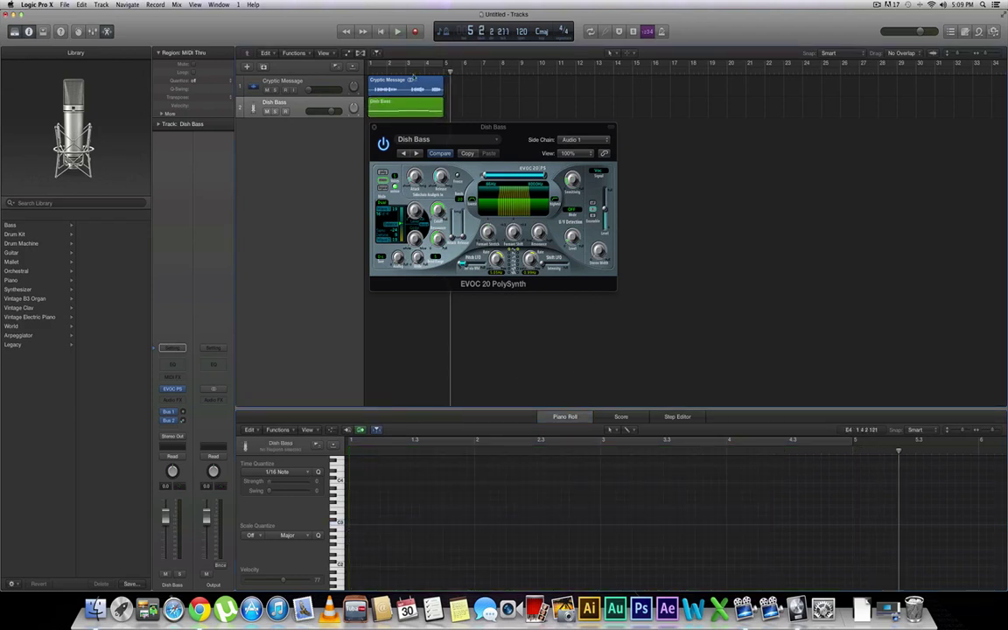
Loop bars 1–5, play the section, and close the EVOC 20 PolySynth window
click(376, 61)
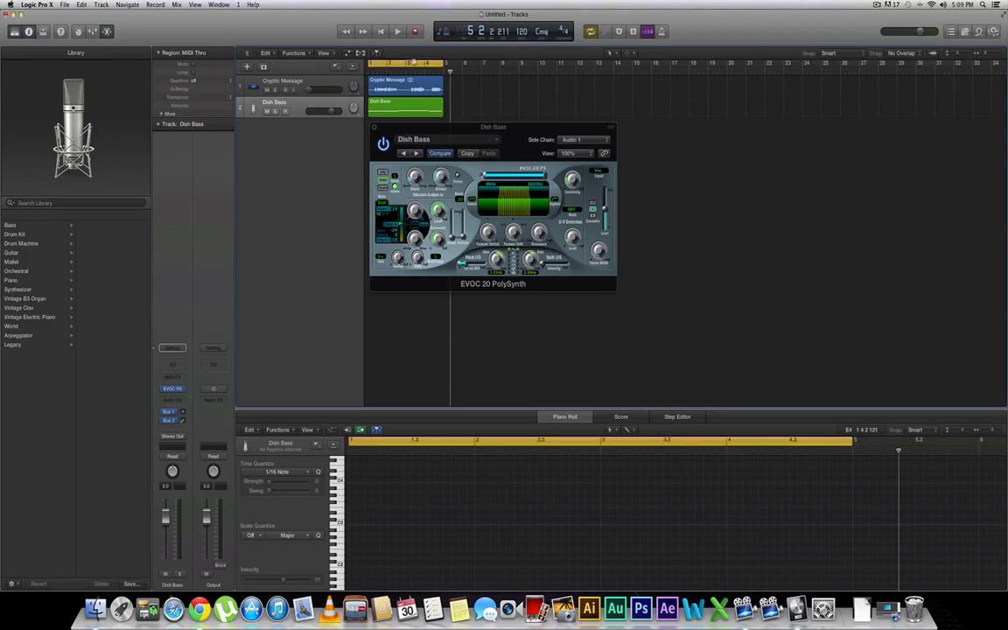
key(space)
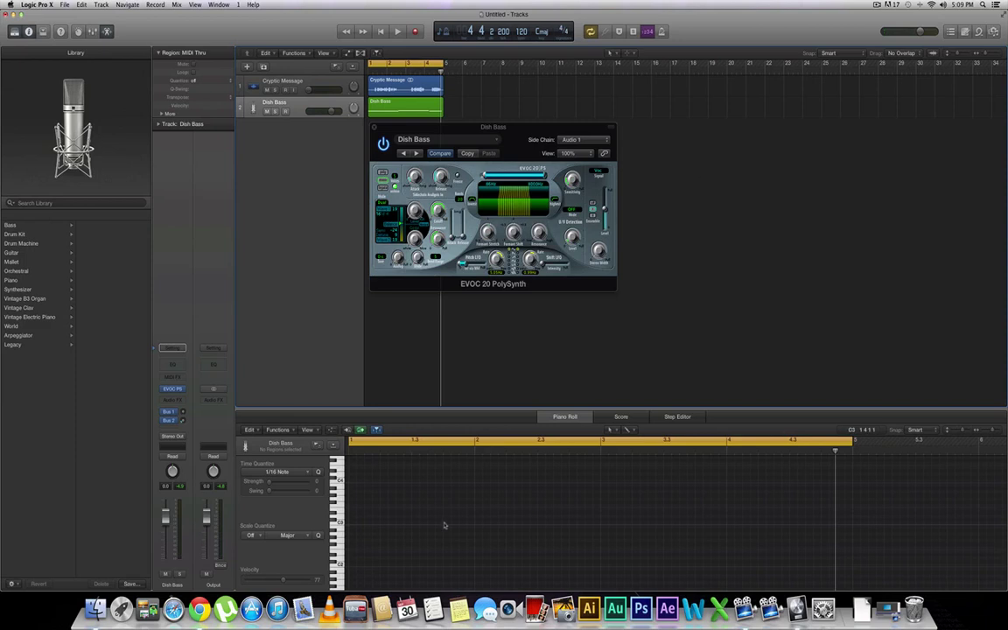
scroll(444, 525, up, 3)
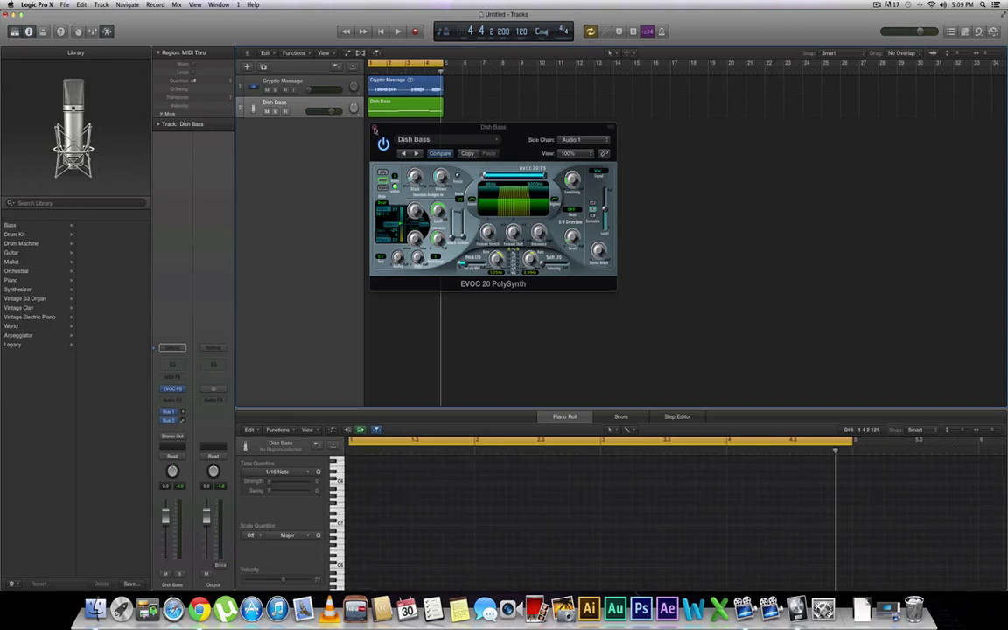
click(374, 128)
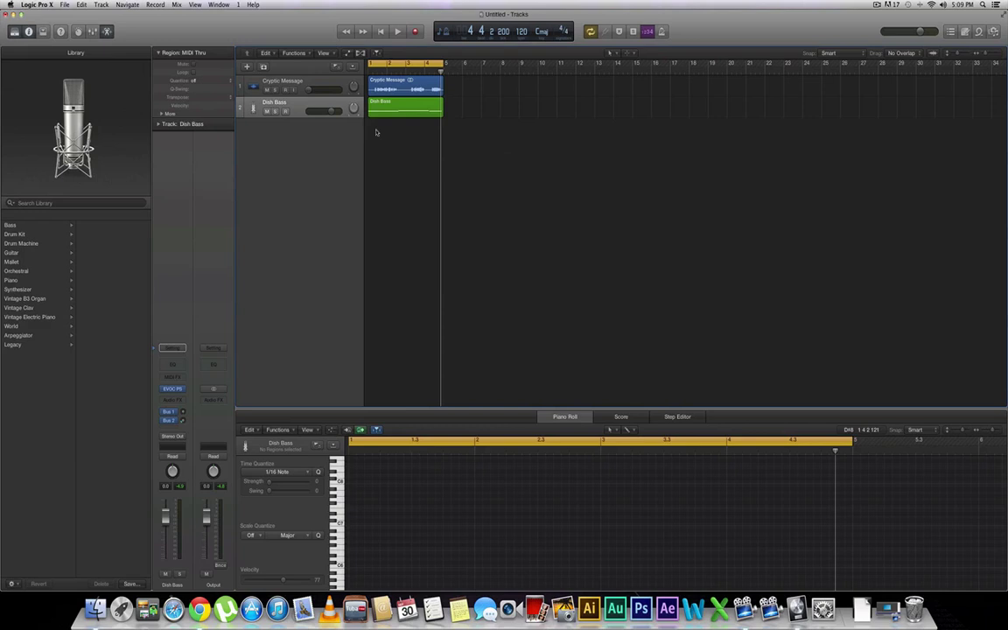